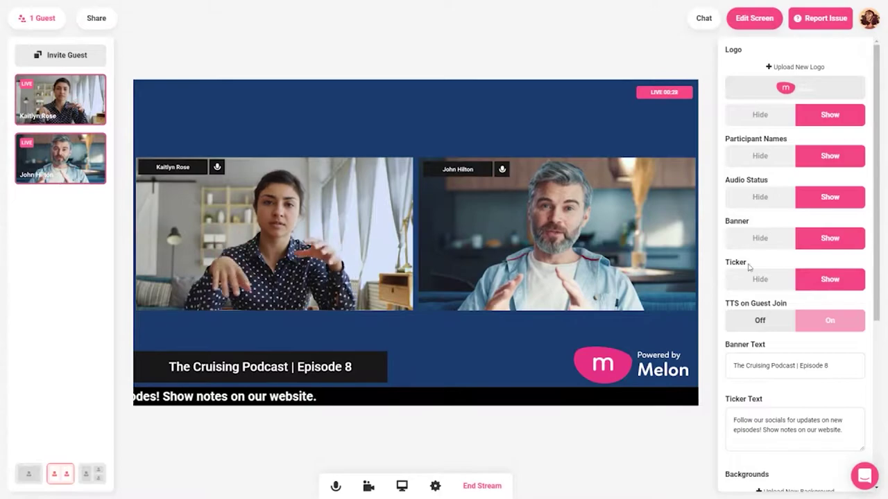
Hide the ticker, choose the red wave background after trying teal and orange ones, and open Chat
click(808, 278)
scroll(808, 278, down, 2)
click(794, 363)
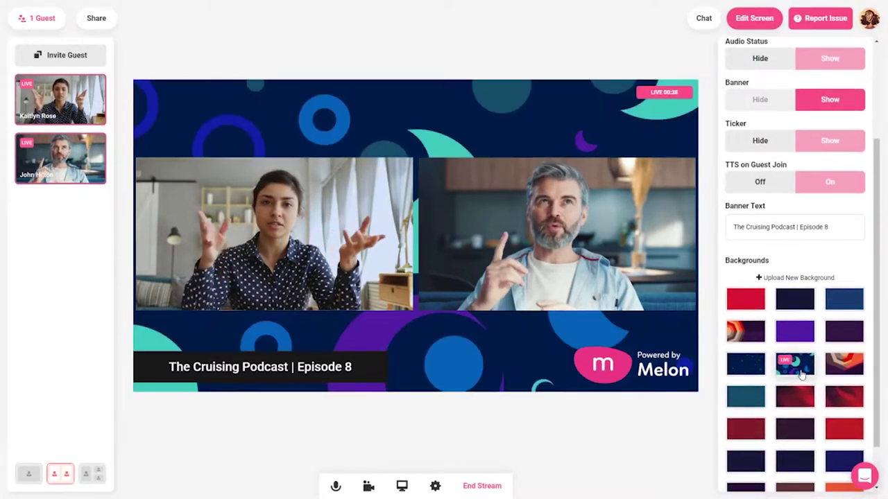
click(844, 363)
click(840, 396)
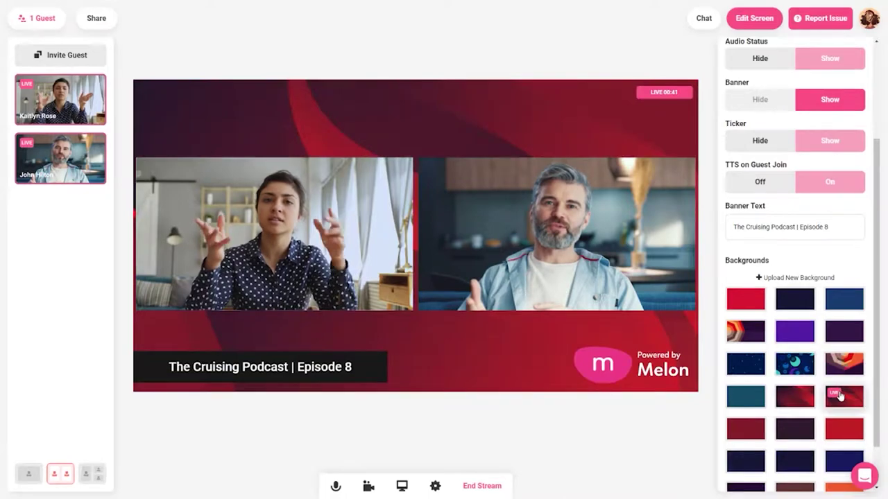
click(702, 22)
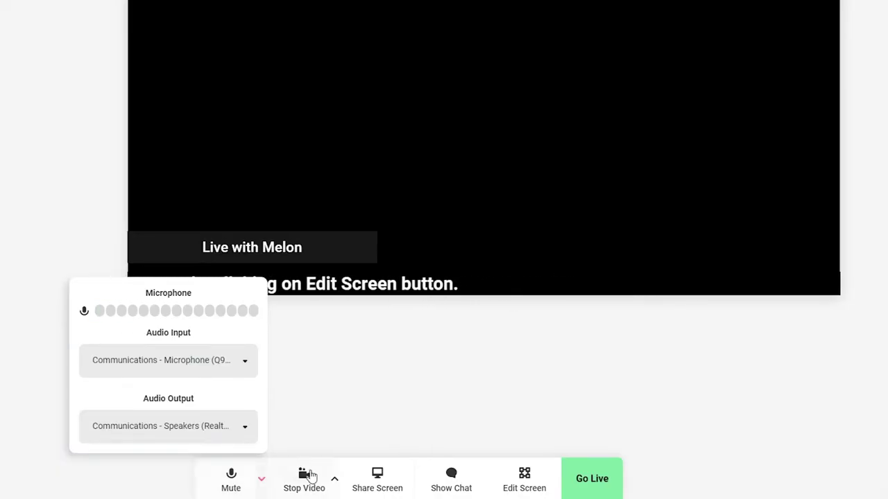
Open the camera settings panel showing the webcam preview
click(335, 478)
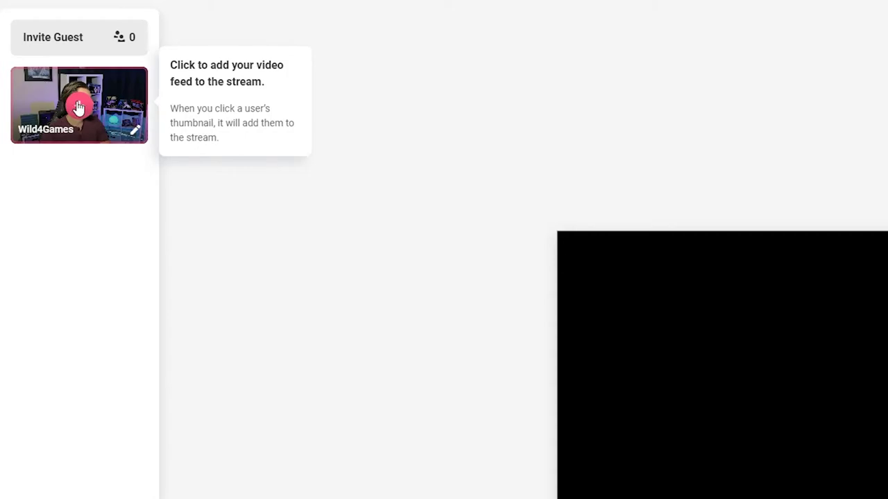
Add the host's own participant thumbnail feed to the stream preview
click(78, 107)
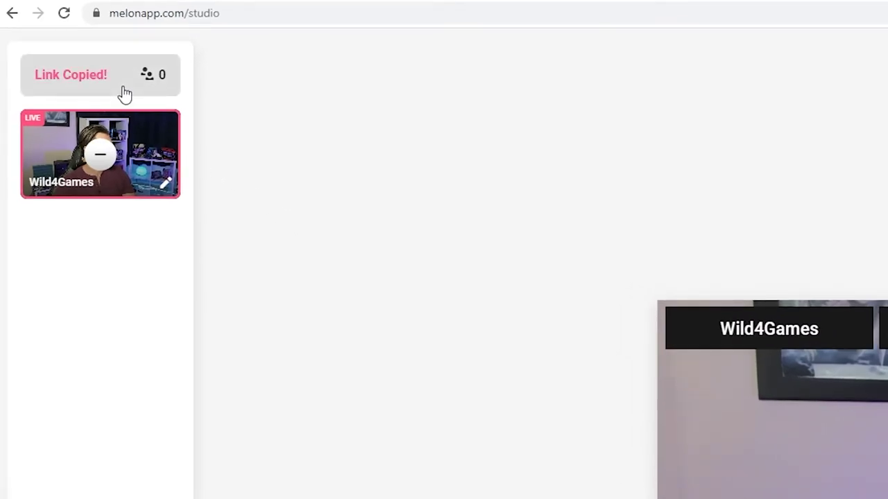
Paste the copied guest invite link into a new browser tab's address bar
key(ctrl+t)
click(767, 12)
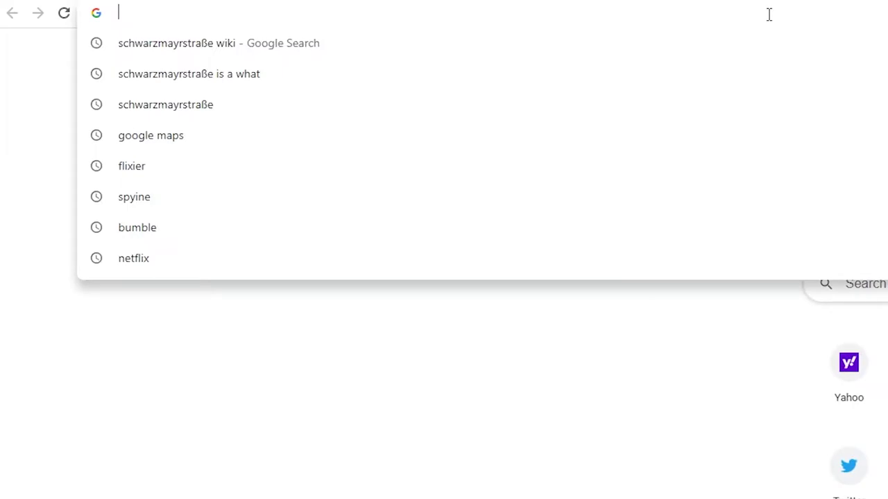
text(https://melonapp.com/X2Eme20vcNLM)
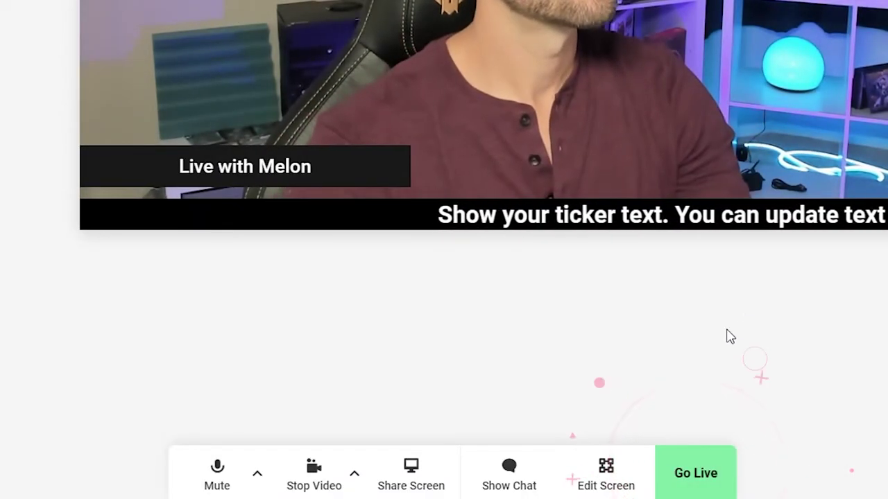
Open the Go Live picker listing YouTube, Facebook, Twitch, Periscope and Custom destinations
click(703, 486)
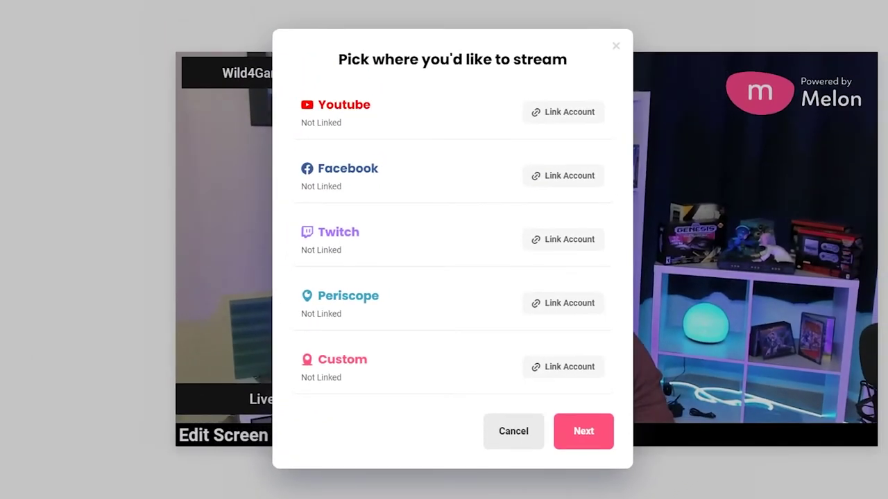
Link the Twitch account as a streaming destination
click(575, 244)
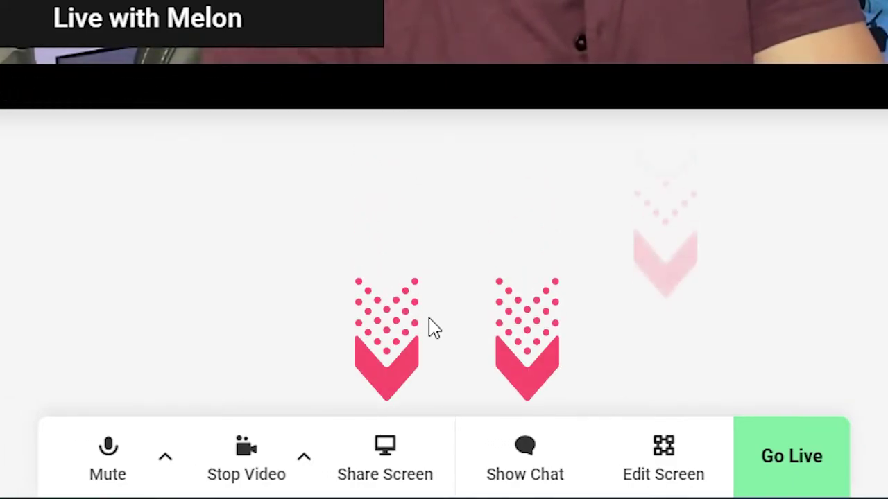
Share Screen 2 with audio included, after browsing the application window and browser tab options
click(421, 461)
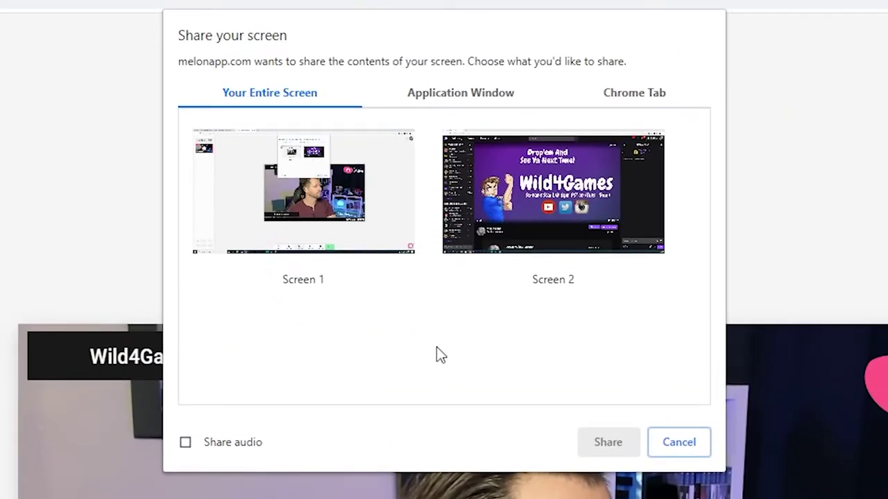
click(464, 97)
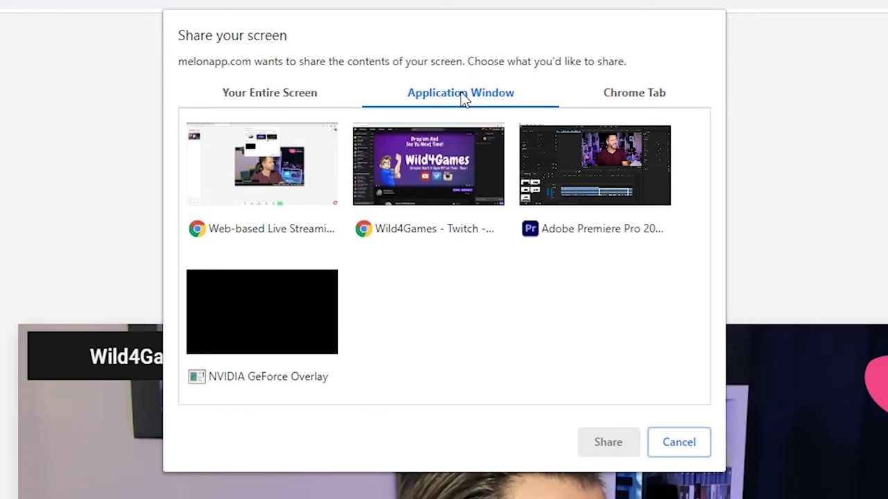
click(624, 102)
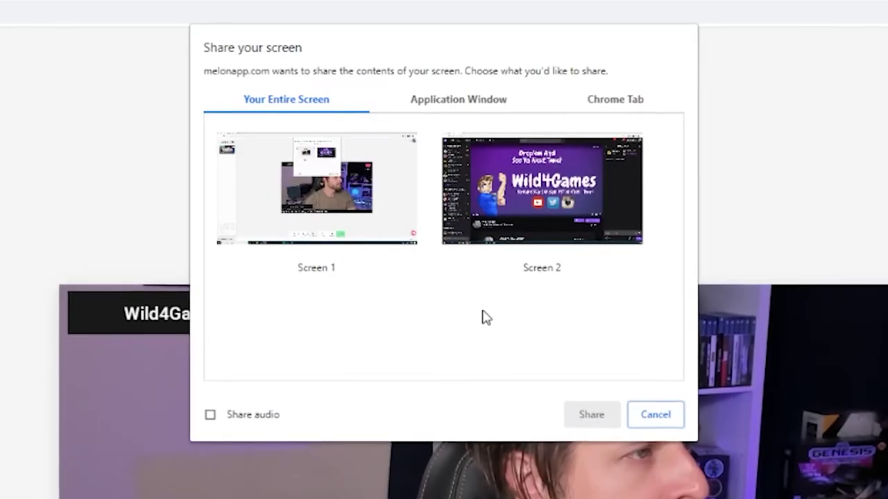
click(438, 110)
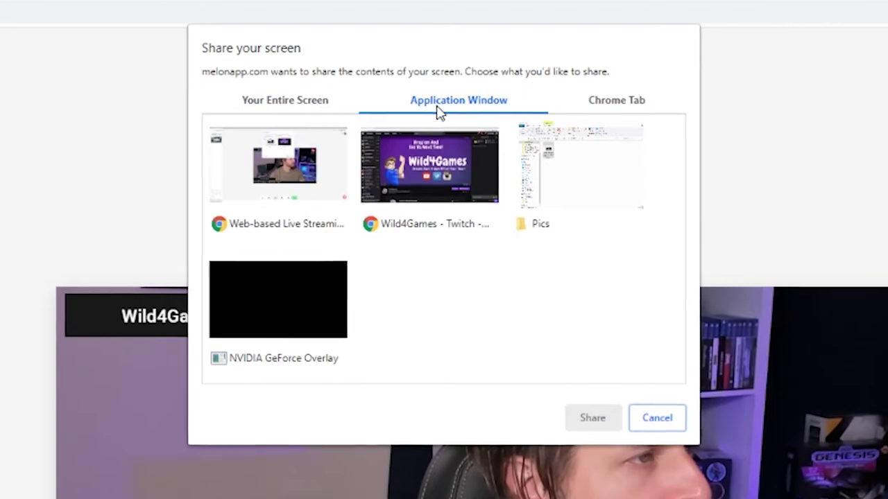
click(640, 113)
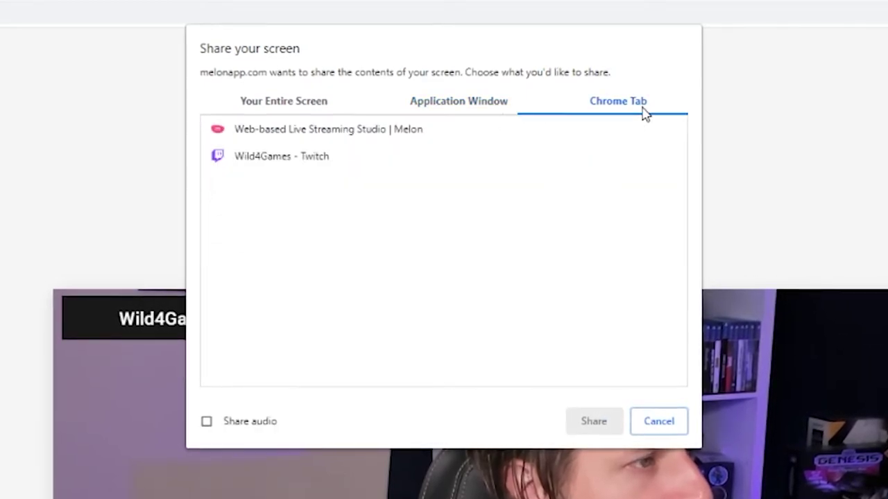
click(310, 112)
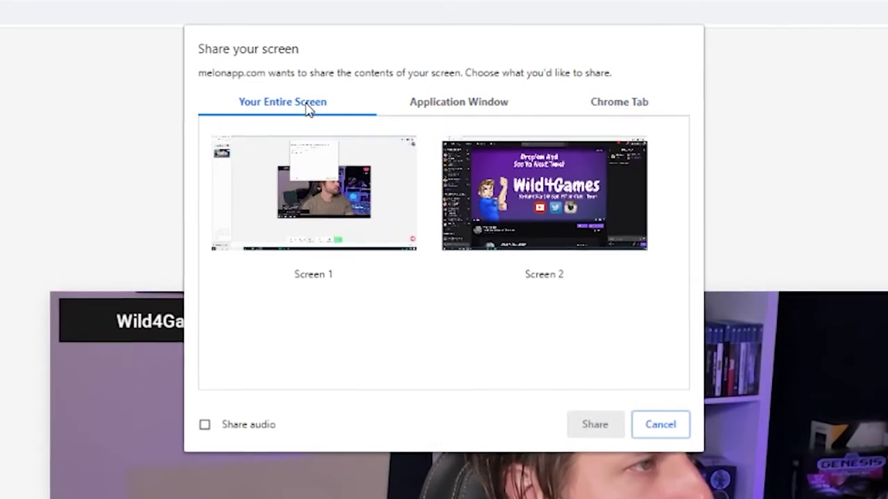
click(205, 425)
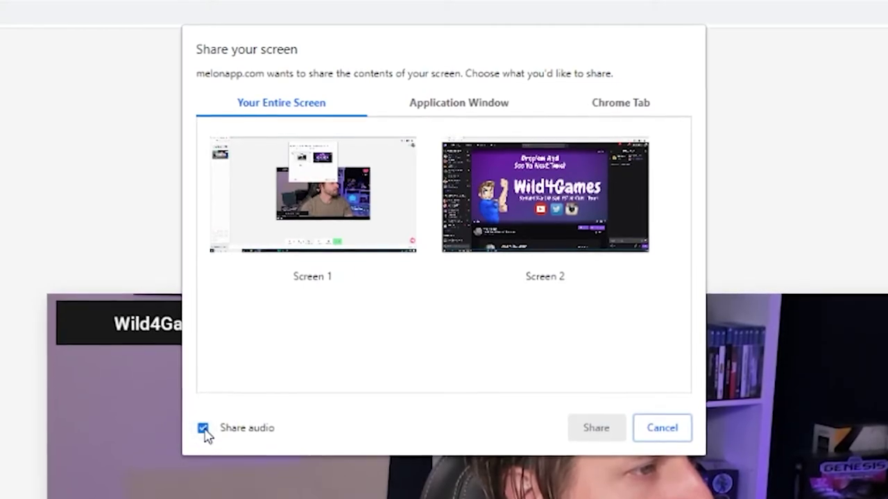
click(579, 186)
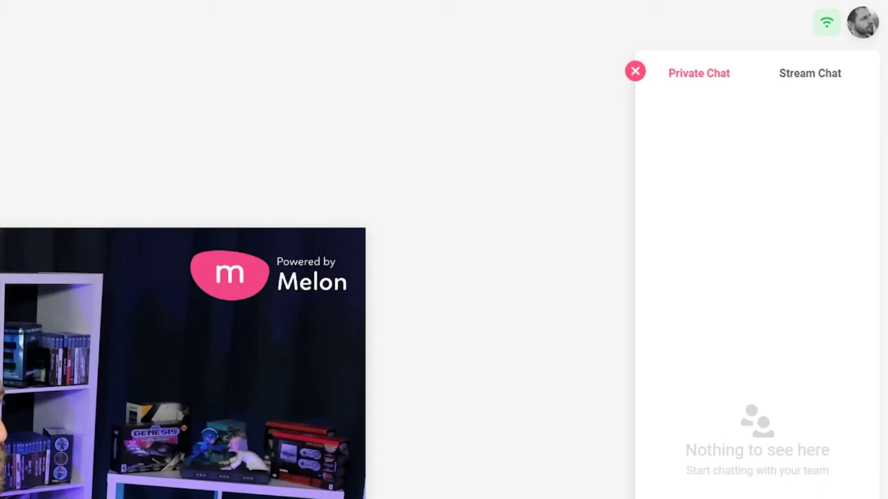
Switch the chat panel to the Stream Chat tab
click(818, 82)
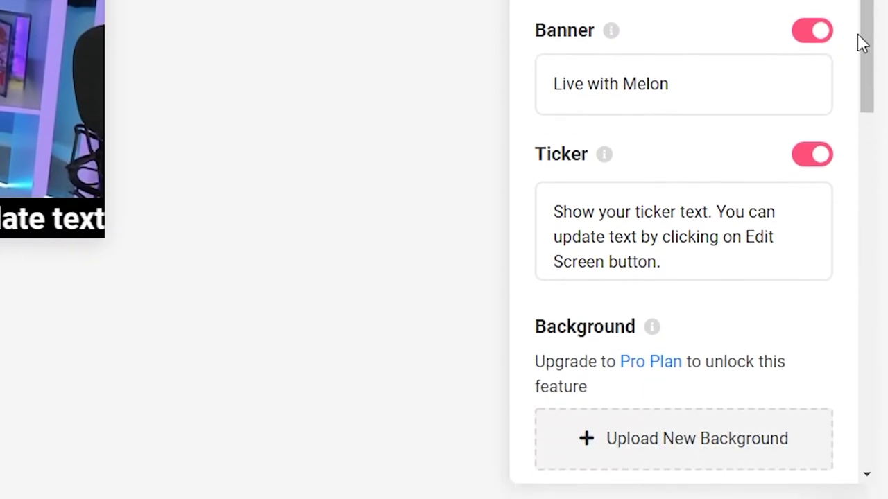
Scroll through the Edit Screen panel and copy the guest invite link
drag(878, 59, 868, 204)
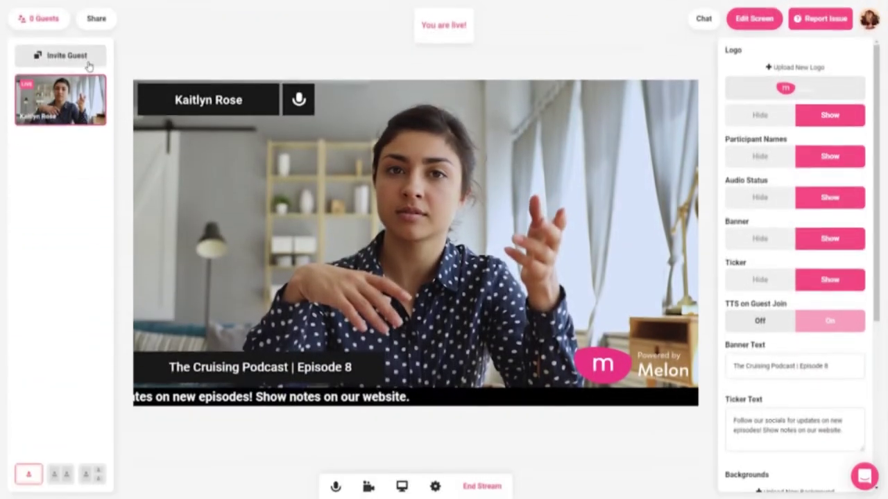
click(88, 62)
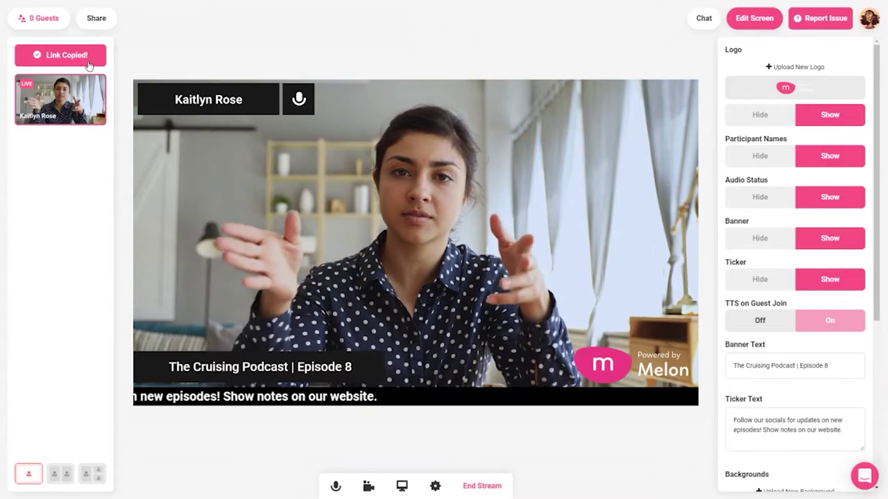
Use the side-by-side layout and hide audio status, participant names and the ticker
click(60, 159)
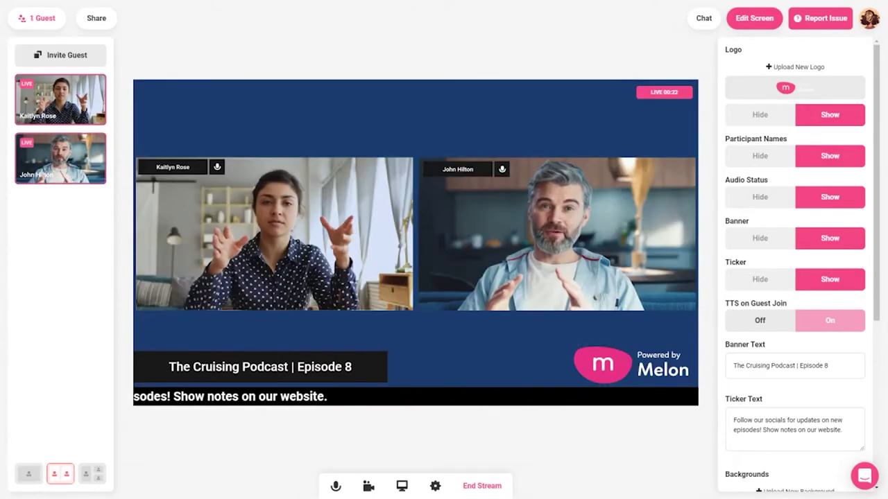
click(803, 198)
click(813, 166)
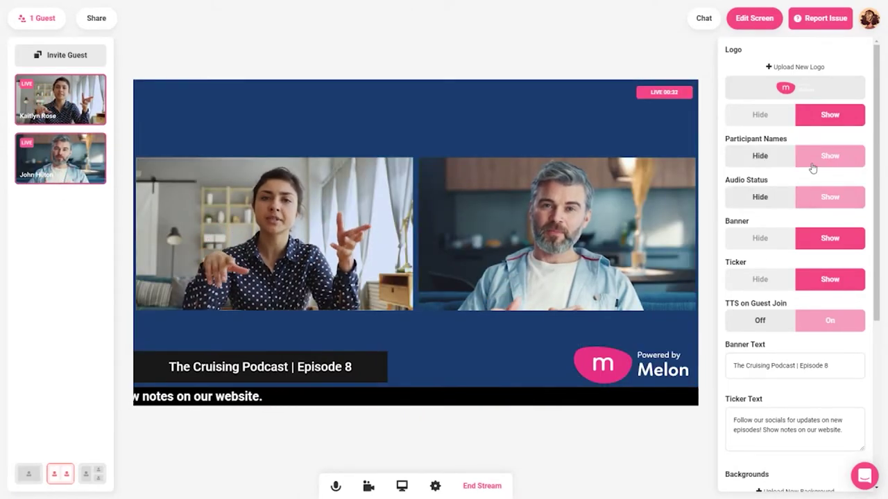
click(807, 278)
Apply the red wave background after trying starry and orange-purple ones, and open Chat
scroll(823, 375, down, 2)
click(799, 366)
click(842, 363)
click(839, 396)
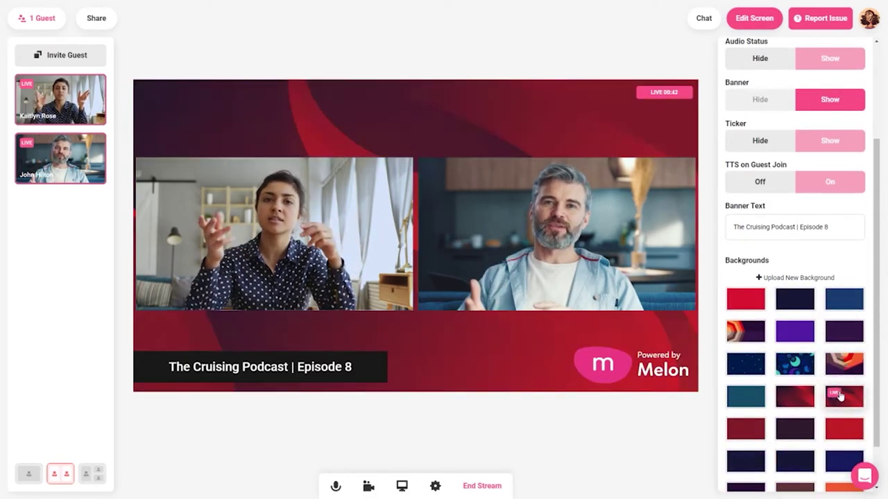
click(702, 20)
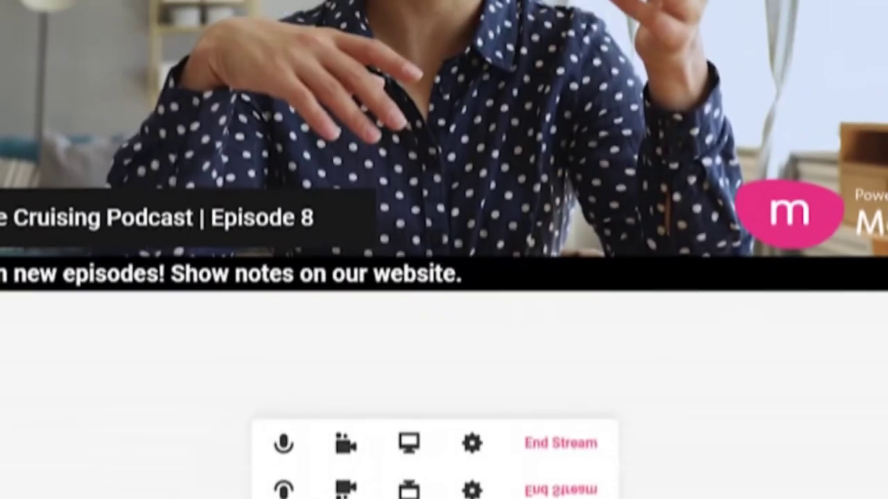